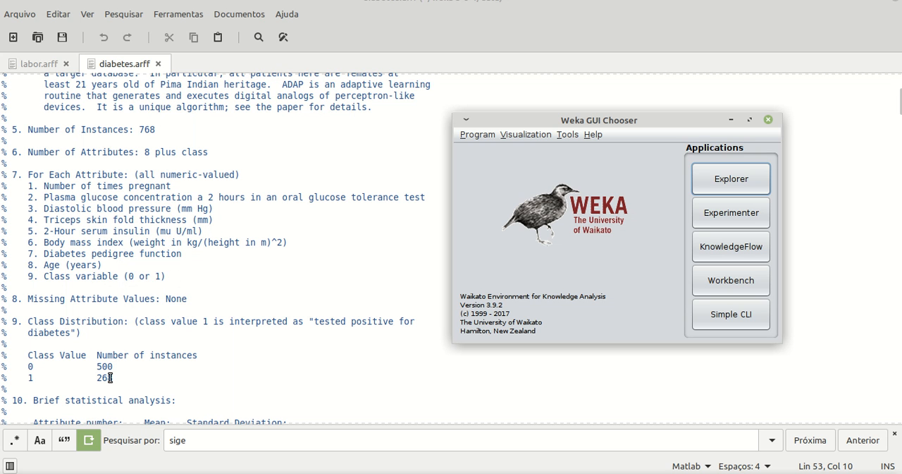
Open the Weka Explorer and load the diabetes.arff dataset from the data folder inside weka-3-8-4.
click(729, 177)
click(273, 43)
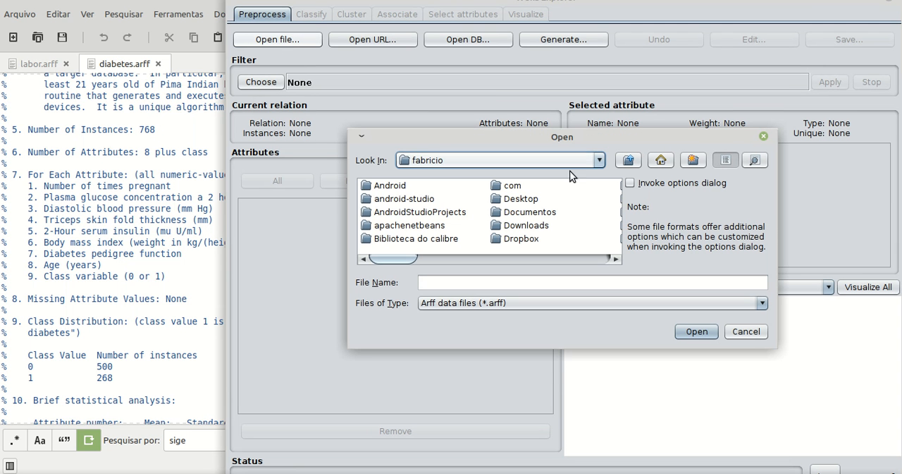
drag(391, 259, 598, 224)
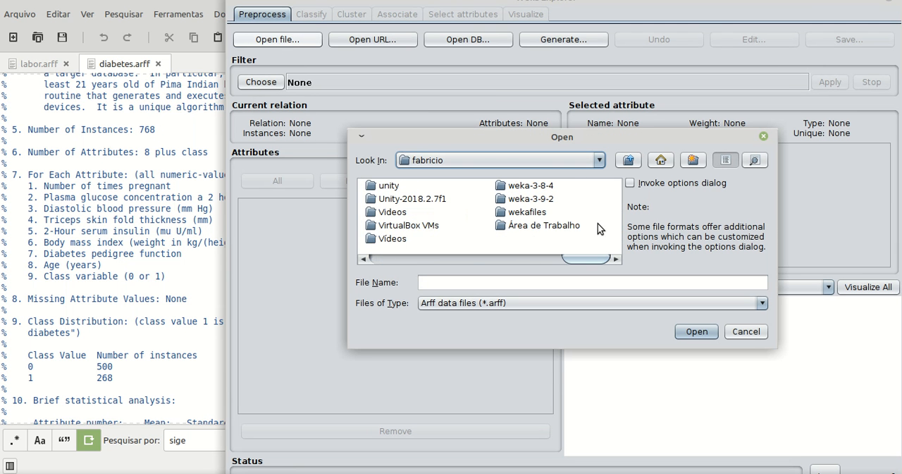
double_click(543, 186)
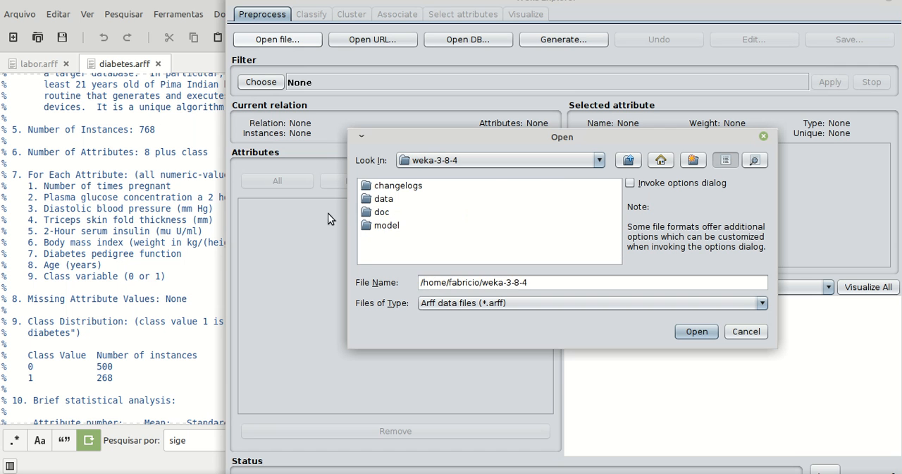
double_click(378, 199)
drag(403, 262, 473, 261)
double_click(530, 186)
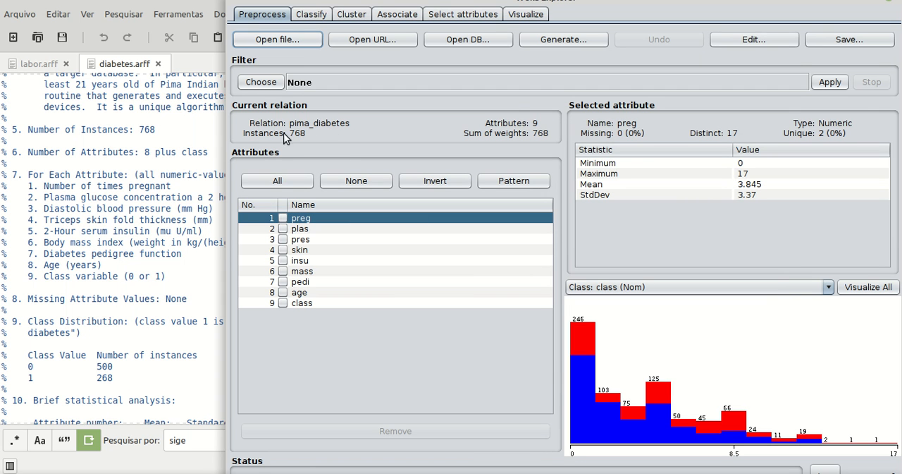
Examine the statistics and class histograms of each attribute from plas through class.
click(310, 230)
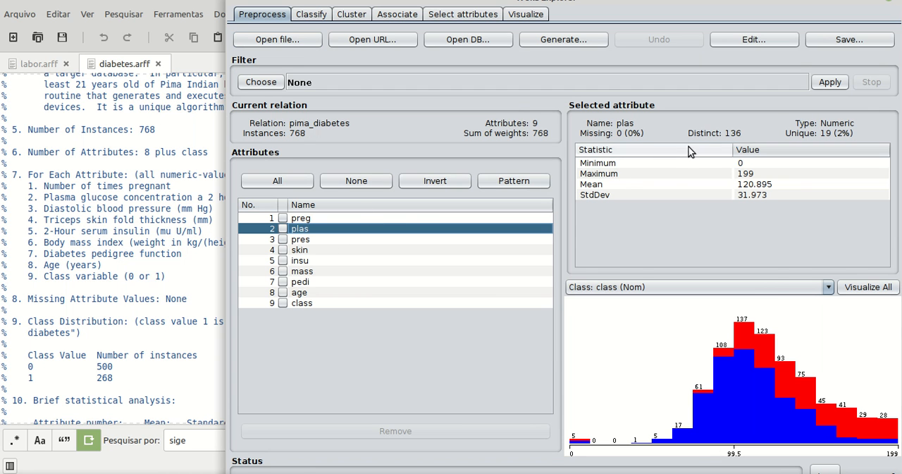
click(299, 241)
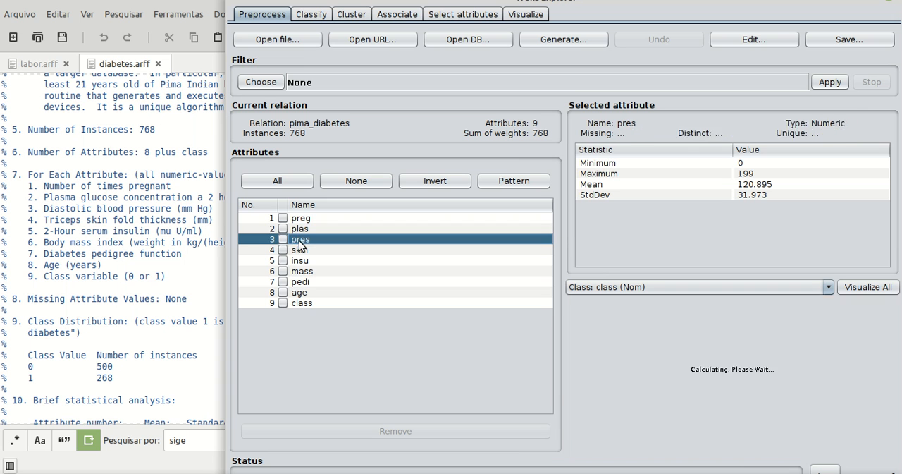
click(302, 251)
click(303, 261)
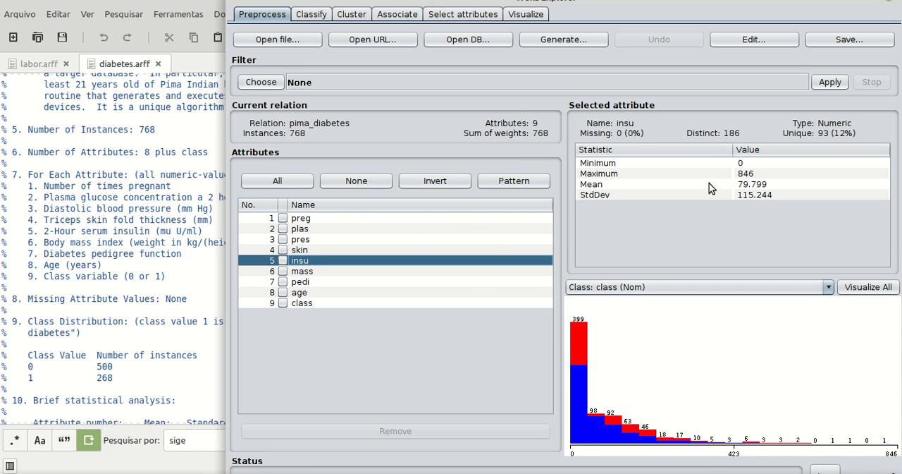
click(303, 271)
click(301, 282)
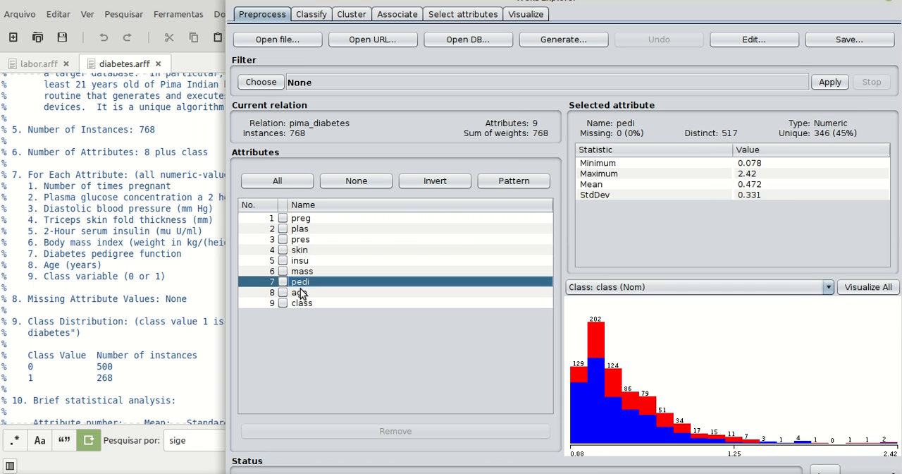
click(300, 293)
click(296, 303)
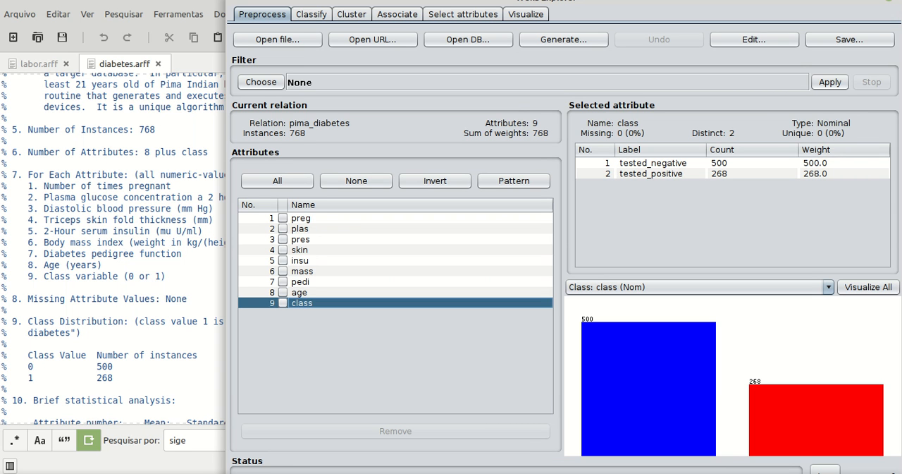
Run the EM clusterer on the training set with its default settings.
click(351, 15)
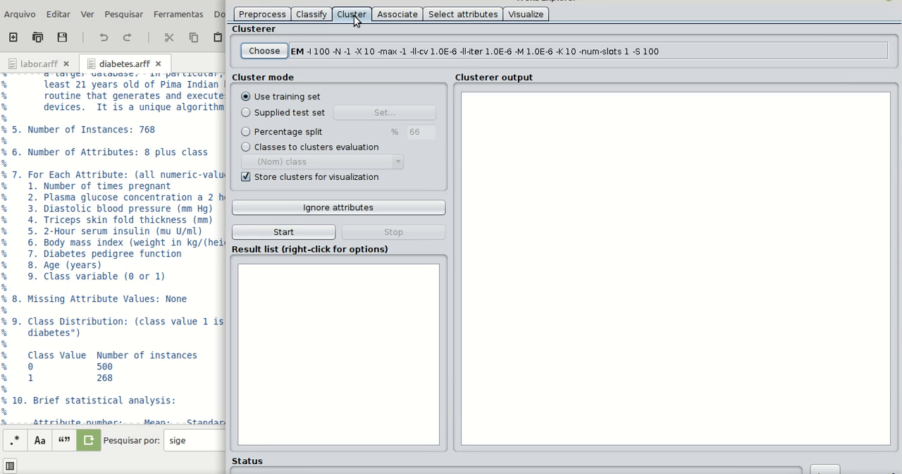
click(290, 232)
drag(617, 5, 528, 5)
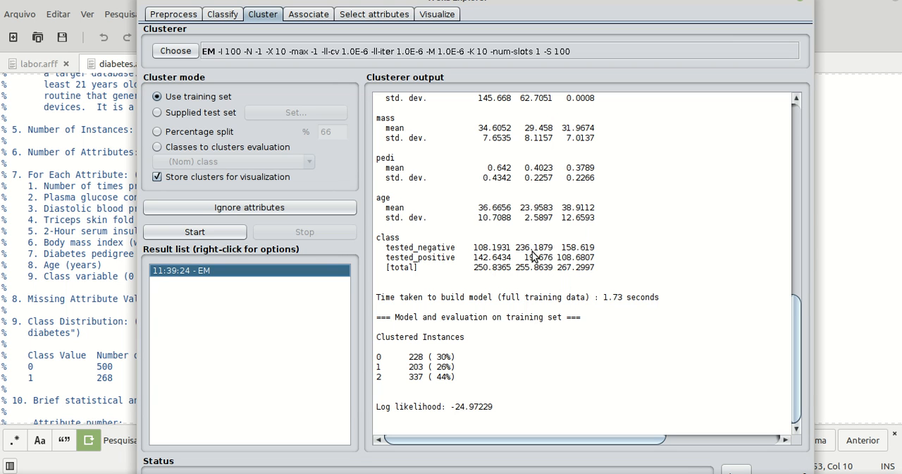
Examine the EM output's class counts per cluster and the attribute means and standard deviations.
drag(554, 248, 512, 252)
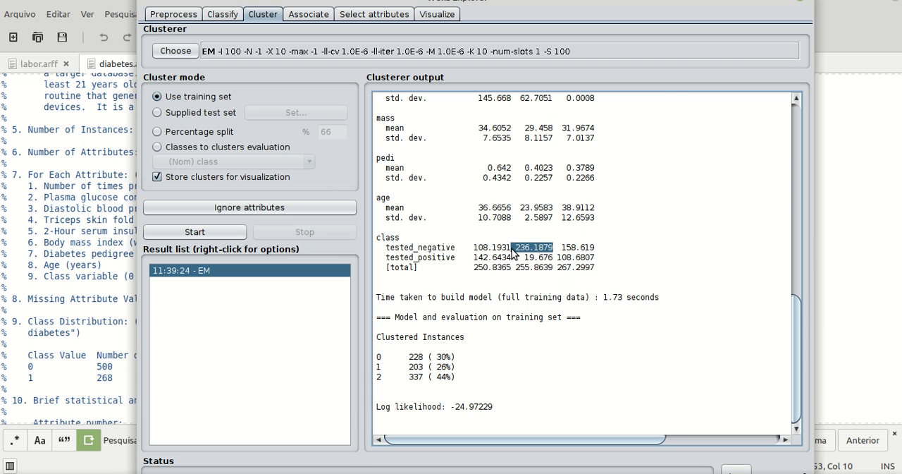
click(452, 254)
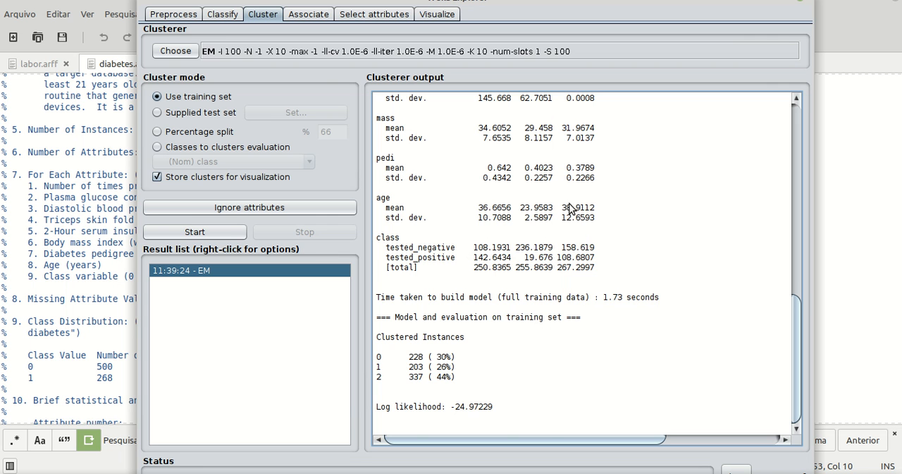
scroll(548, 236, up, 9)
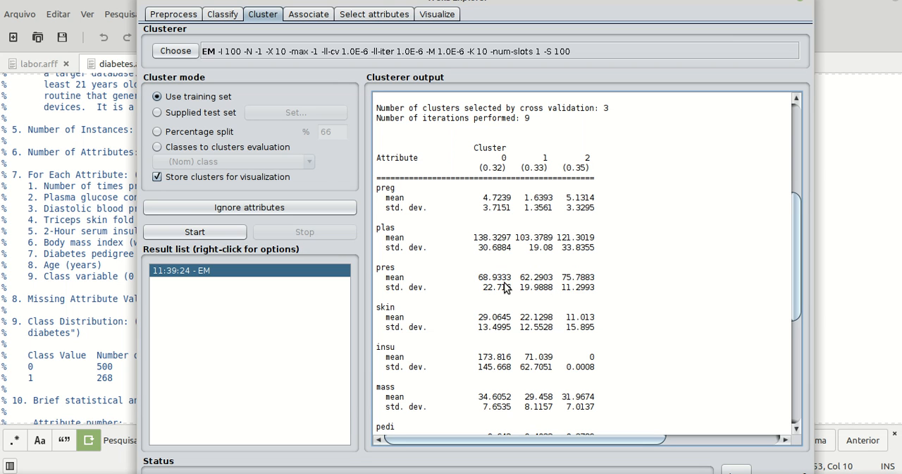
drag(579, 279, 567, 280)
click(568, 282)
scroll(451, 363, down, 1)
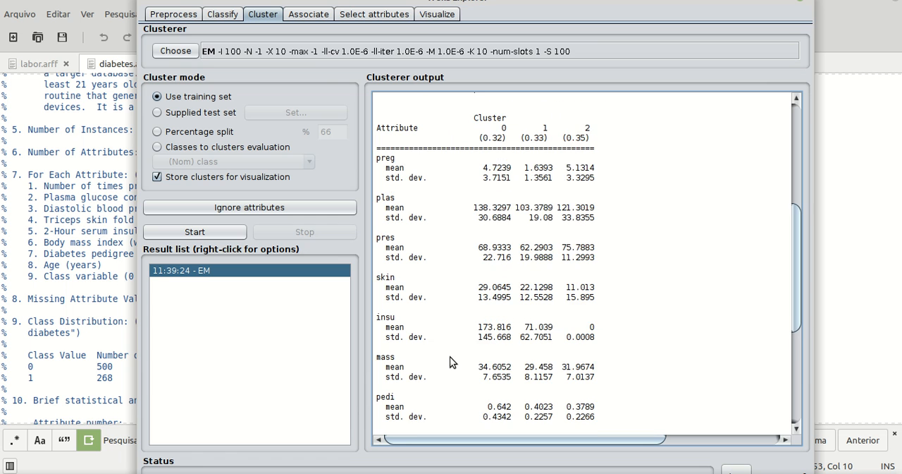
scroll(493, 346, down, 1)
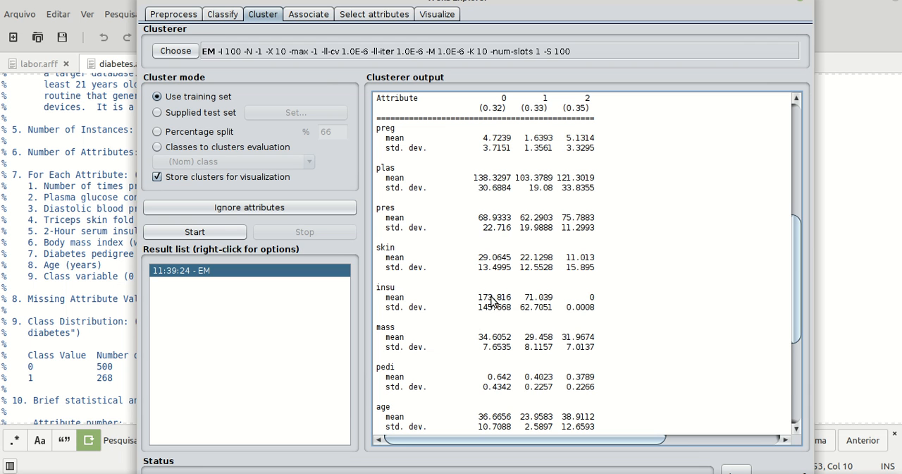
scroll(492, 311, down, 4)
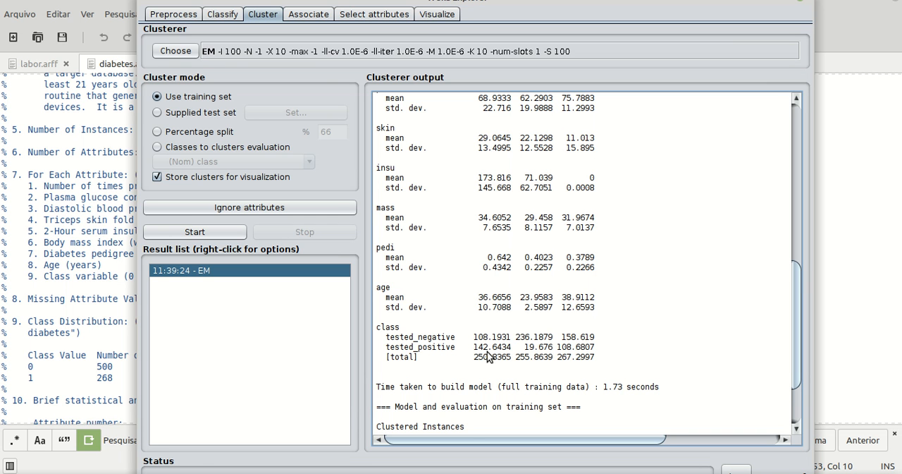
Compare the attribute values of the three clusters with their tested_negative and tested_positive counts.
scroll(494, 345, up, 4)
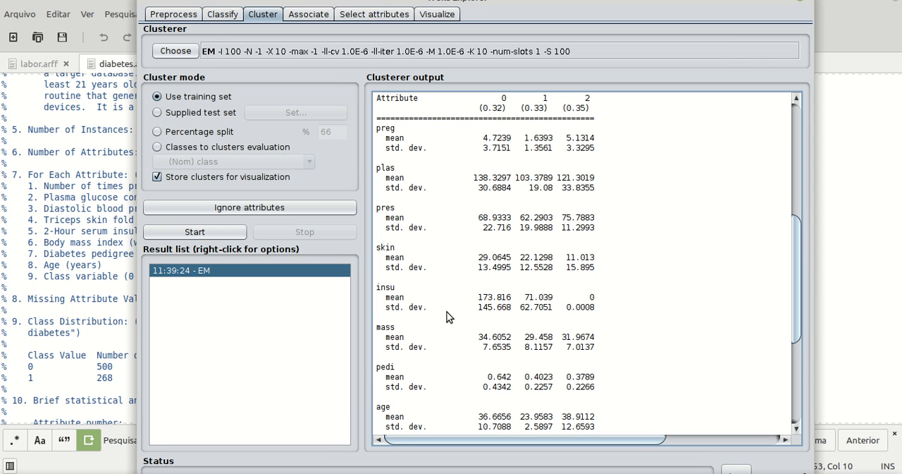
scroll(451, 282, up, 3)
scroll(473, 264, down, 3)
drag(538, 354, 549, 347)
click(541, 335)
scroll(594, 347, down, 2)
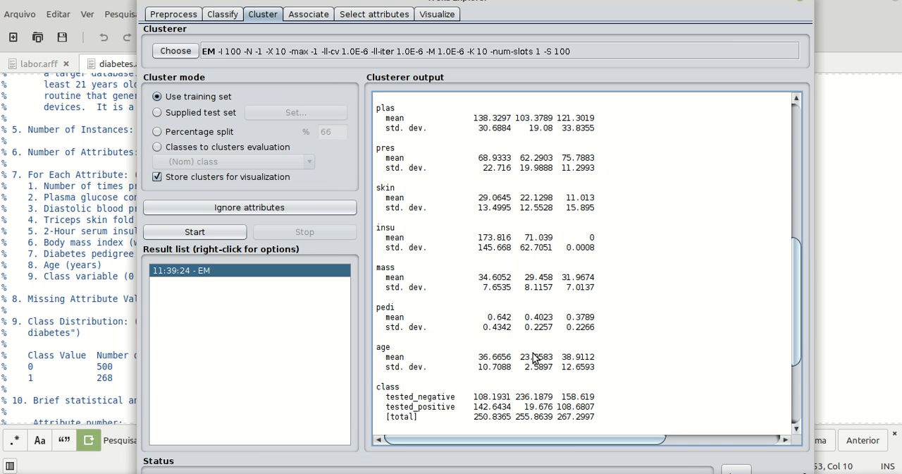
scroll(533, 362, up, 5)
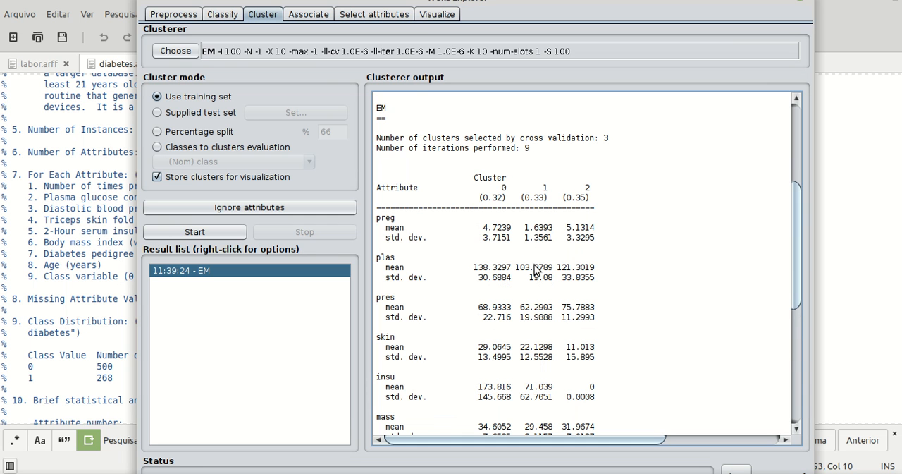
scroll(533, 270, down, 6)
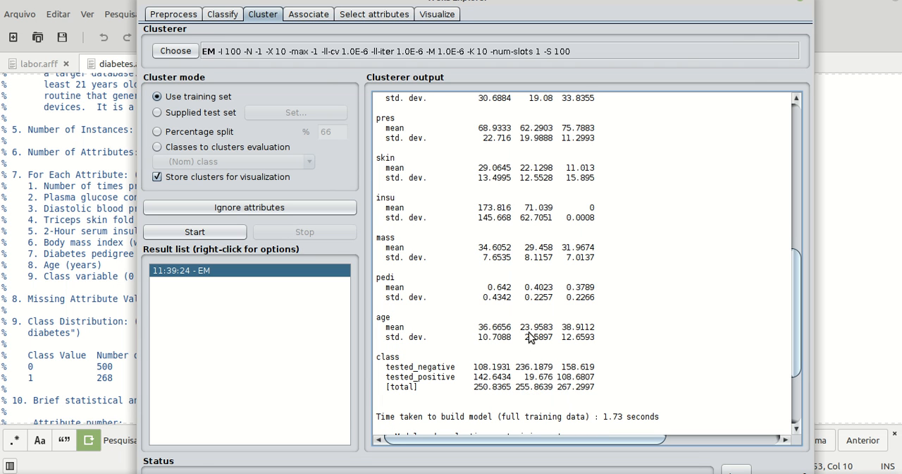
scroll(529, 337, up, 5)
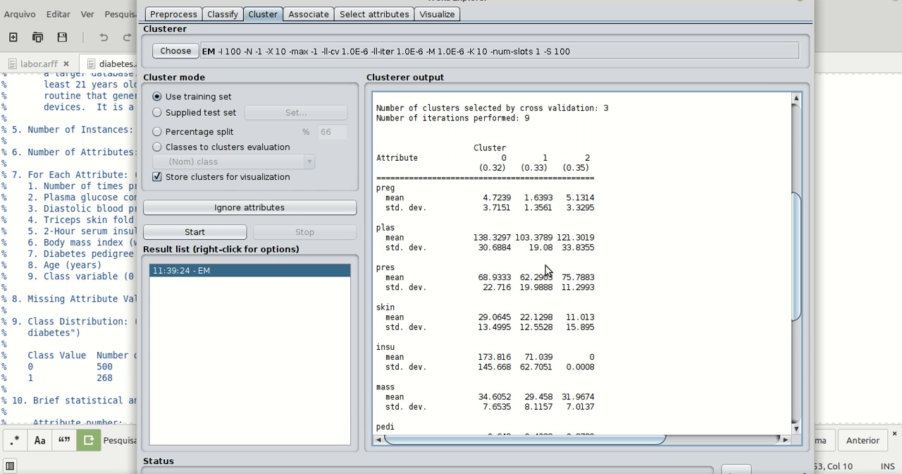
scroll(535, 289, down, 4)
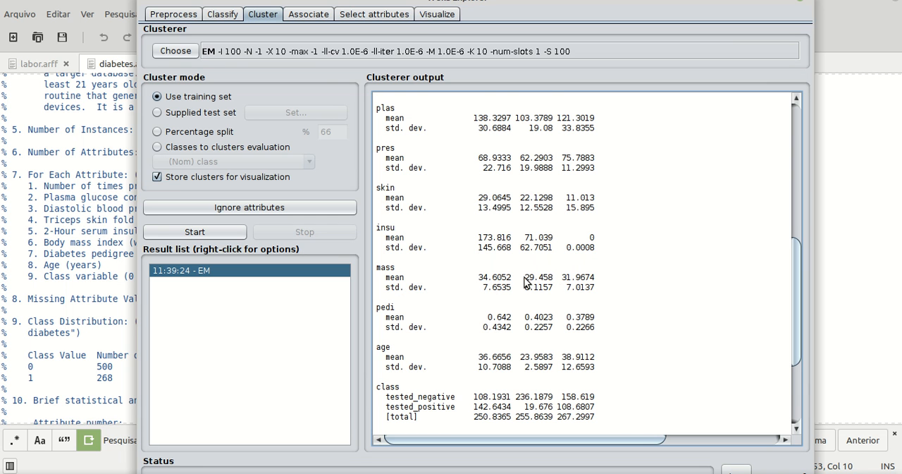
scroll(487, 385, down, 2)
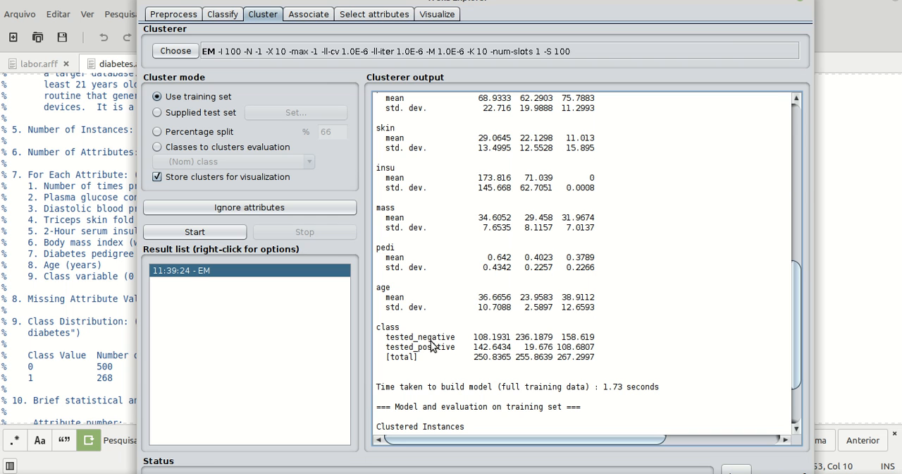
Rerun EM clustering with numClusters set to 2 and review the attribute statistics and class counts of both clusters.
click(247, 51)
click(513, 331)
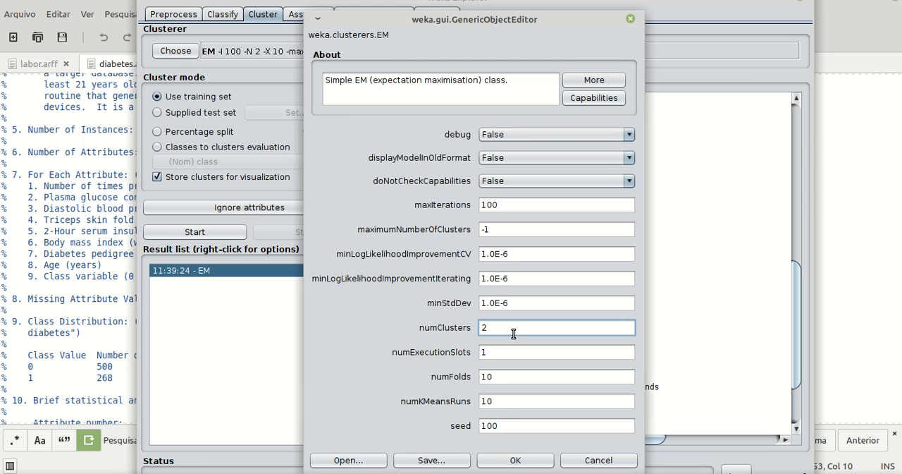
click(513, 457)
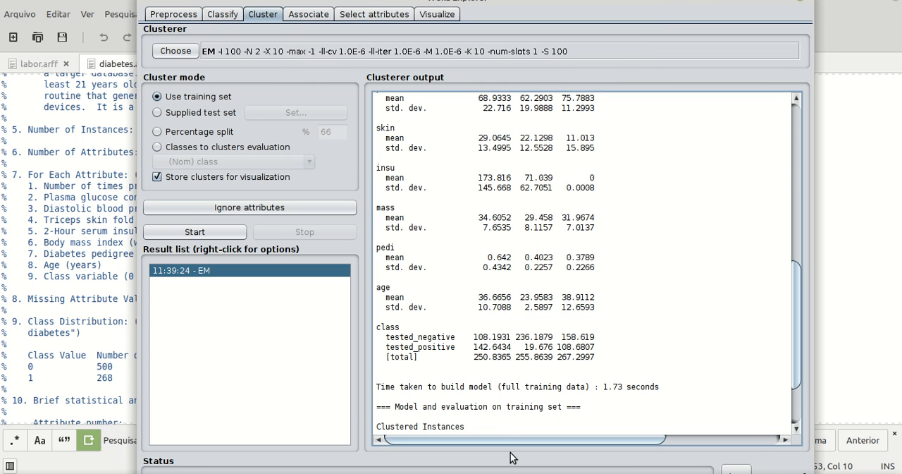
click(175, 230)
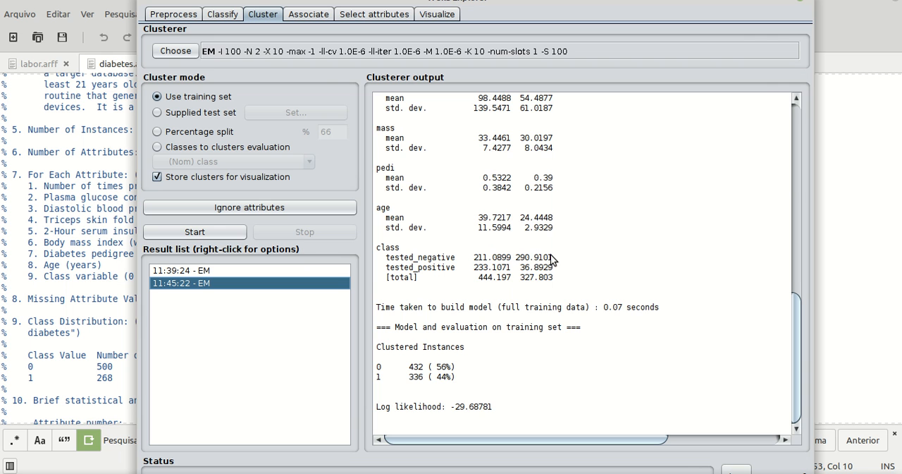
scroll(552, 259, up, 7)
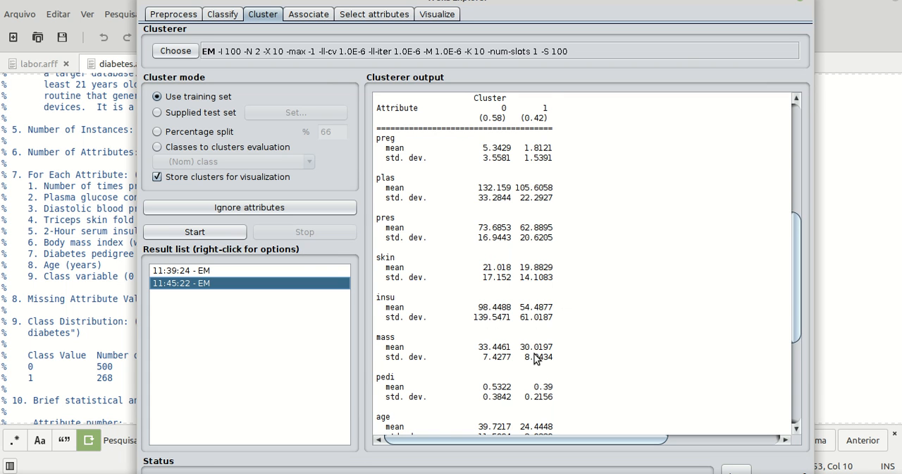
scroll(534, 359, down, 1)
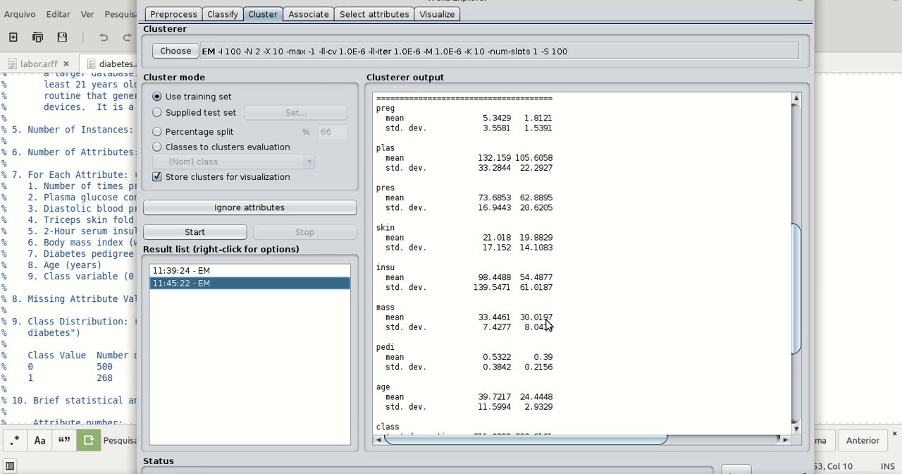
scroll(536, 323, down, 2)
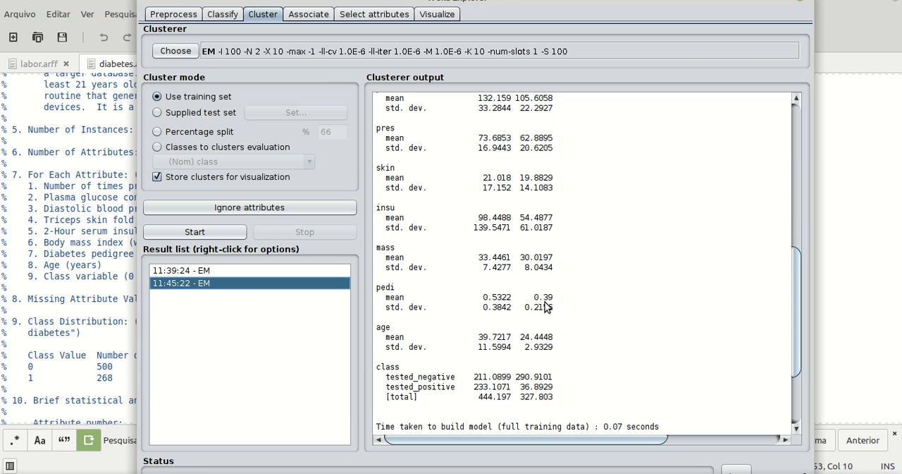
scroll(547, 306, down, 1)
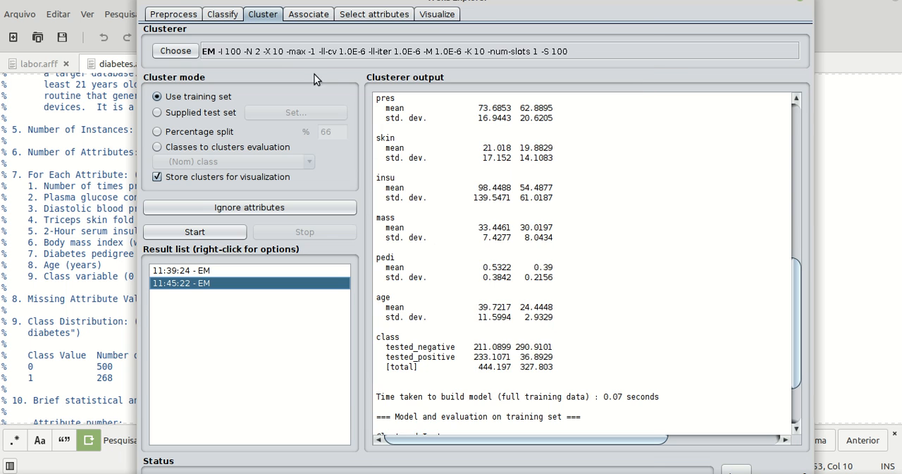
Try to set EM's numClusters to 0.
click(307, 56)
click(517, 331)
text(0)
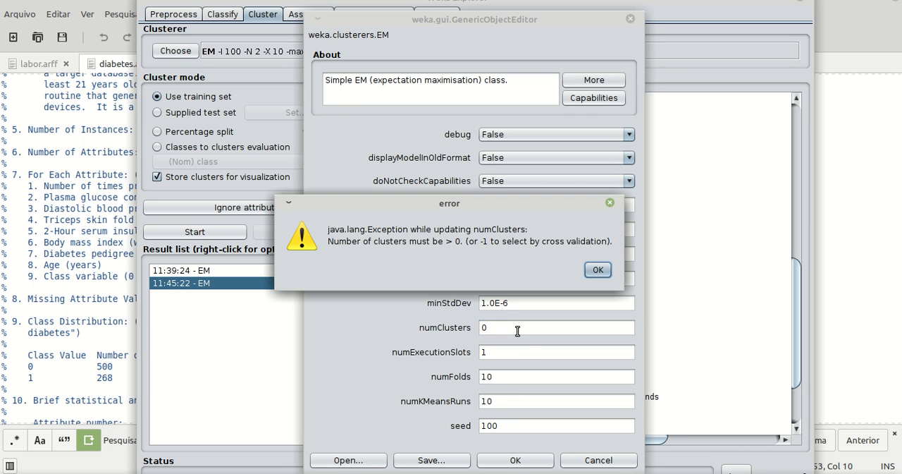
click(594, 274)
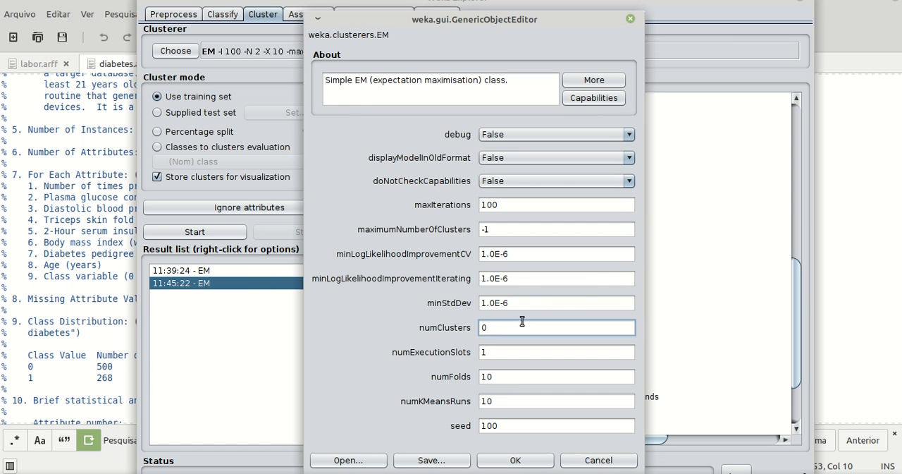
key(BackSpace)
text(0)
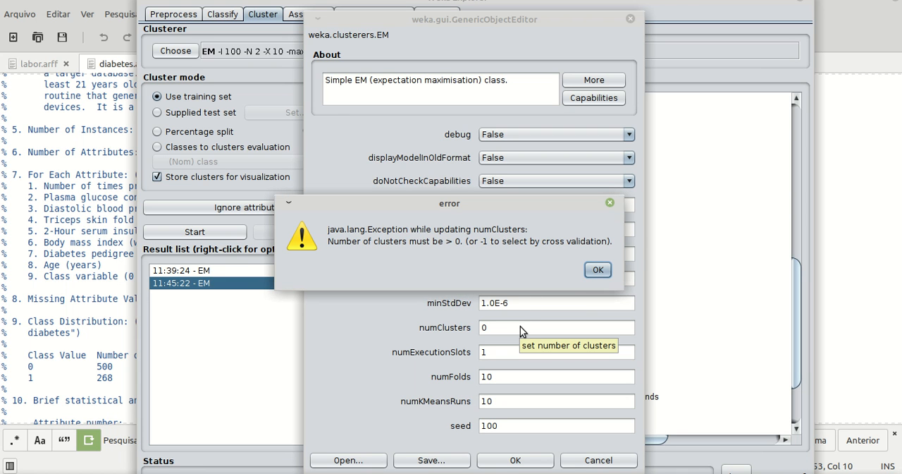
click(590, 272)
click(519, 331)
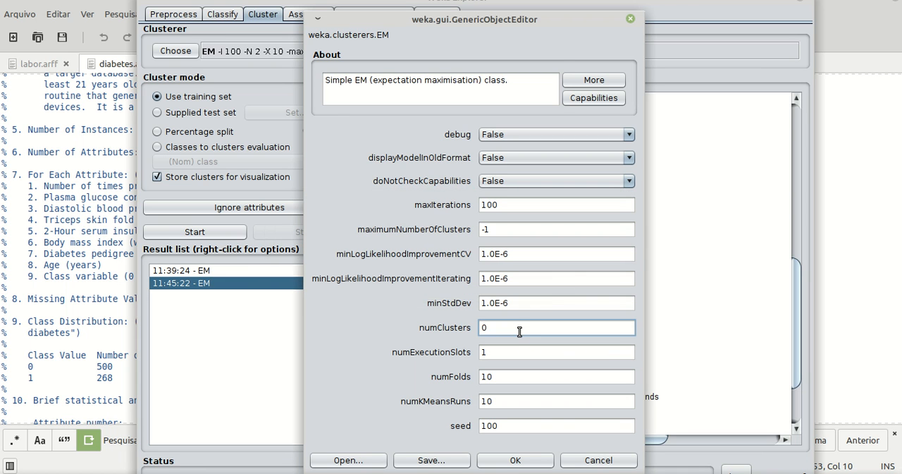
key(BackSpace)
key(Return)
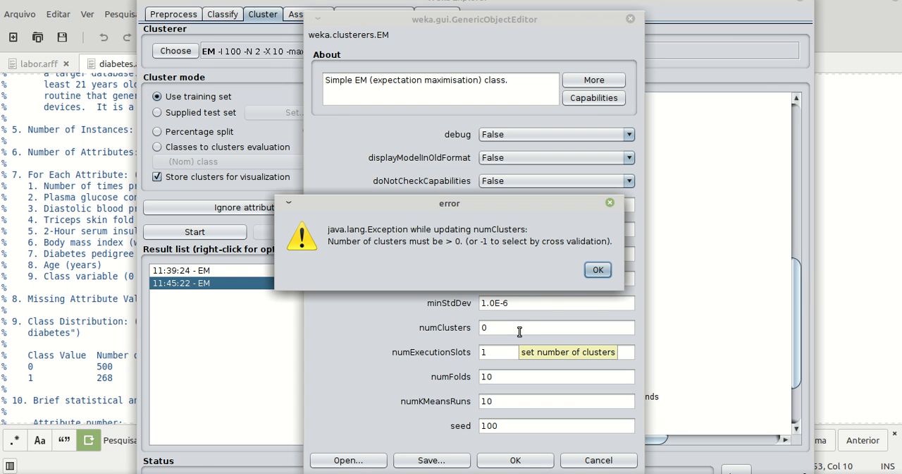
click(590, 269)
key(Return)
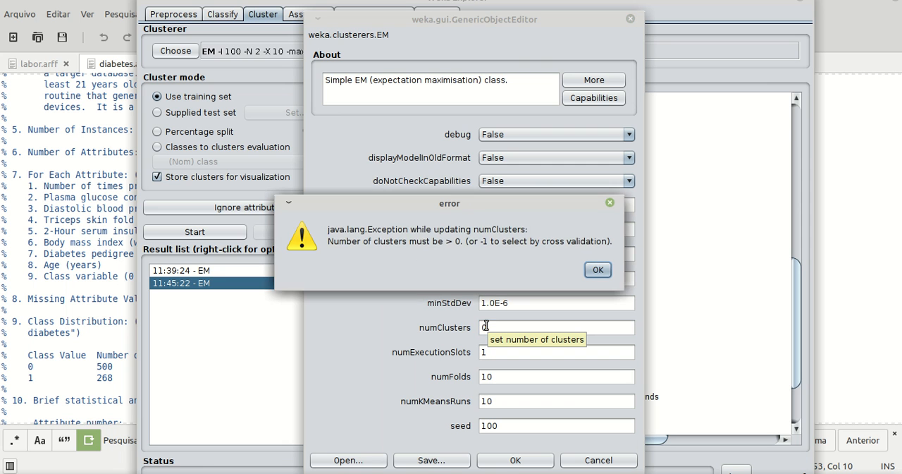
click(595, 270)
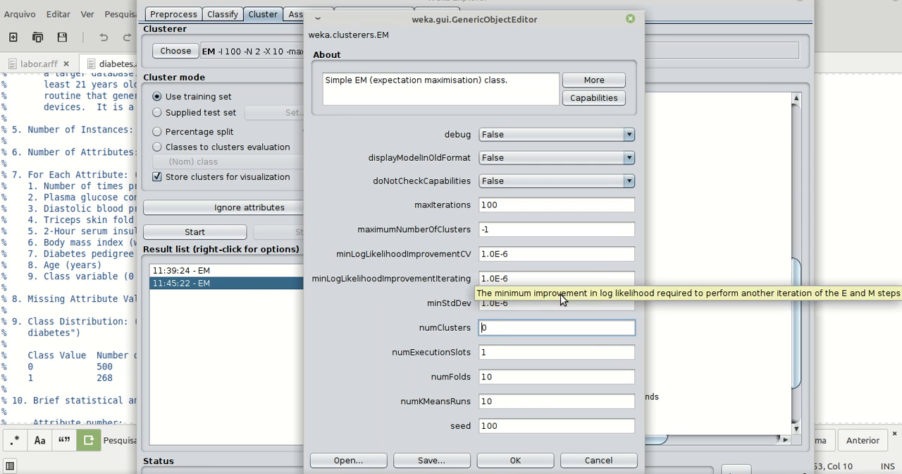
Set EM's numClusters to -1 and run it with classes to clusters evaluation against the class attribute.
click(506, 336)
text(-1)
click(521, 459)
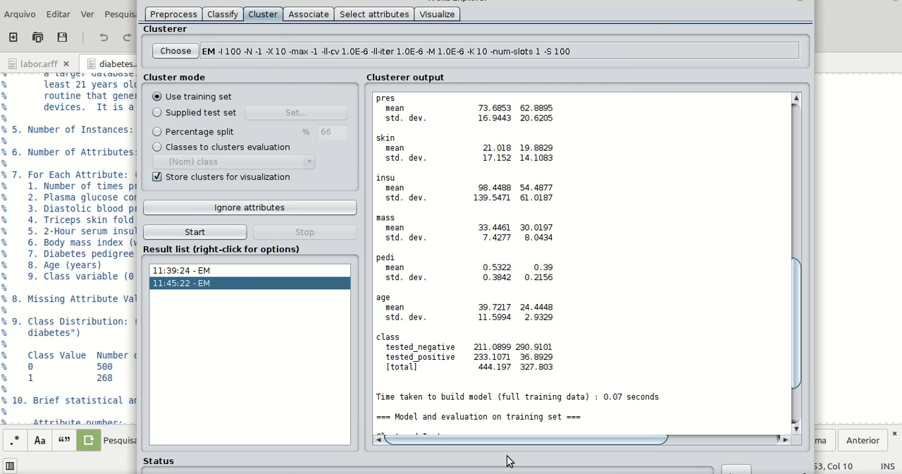
click(225, 151)
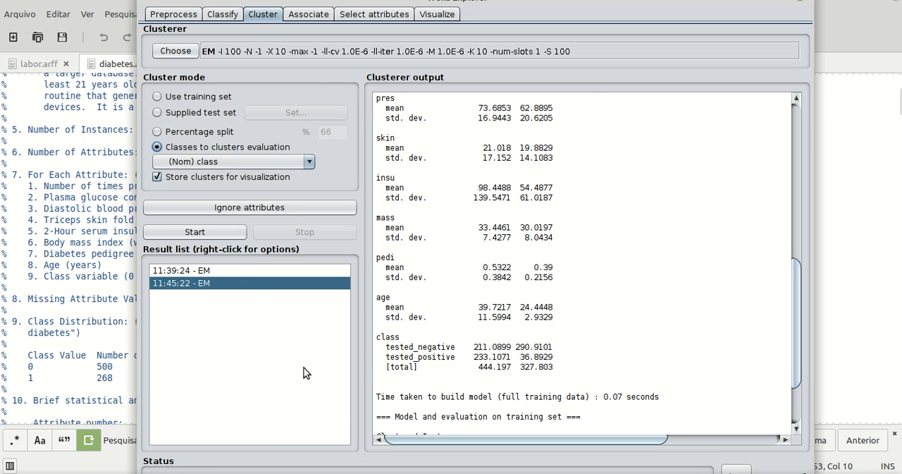
click(198, 231)
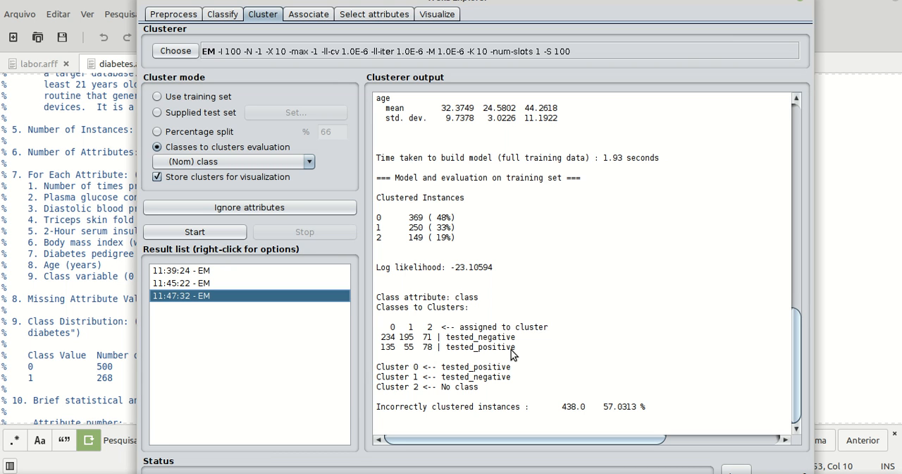
Examine how the tested_negative and tested_positive instances are distributed in the classes-to-clusters matrix.
mouse_move(515, 348)
mouse_down()
mouse_move(381, 346)
mouse_move(483, 329)
mouse_move(513, 341)
mouse_up()
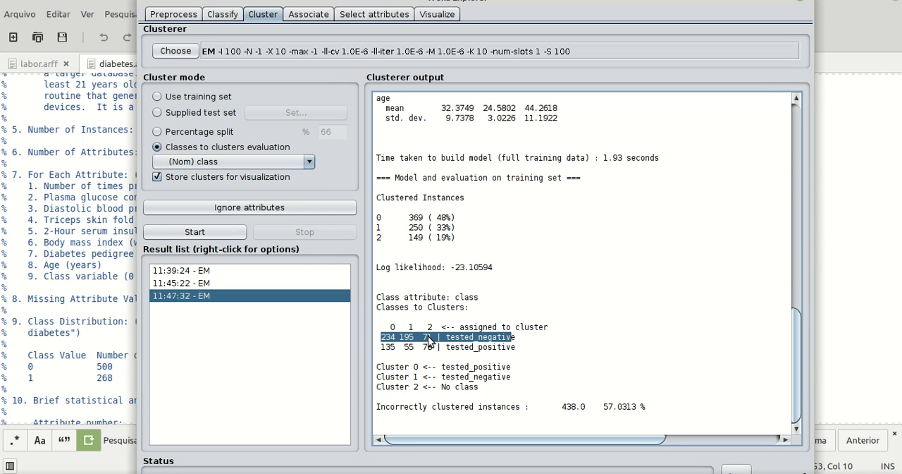
click(389, 341)
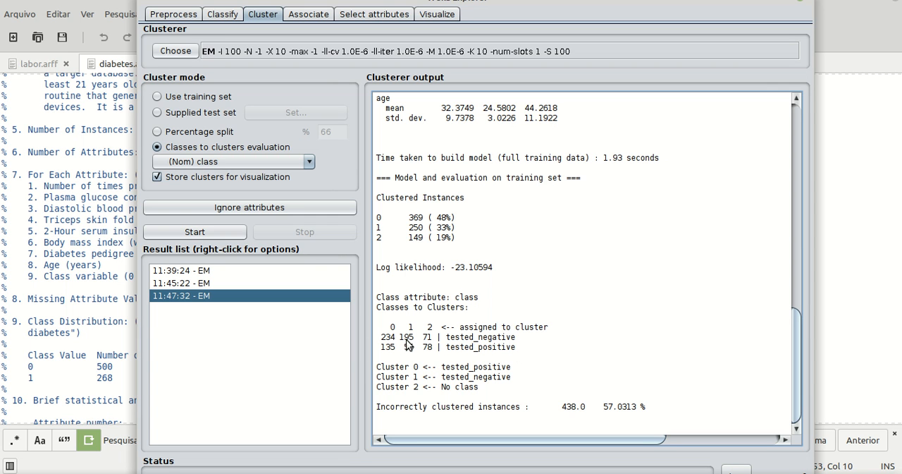
drag(380, 347, 413, 347)
click(471, 340)
Review the new run's attribute means and standard deviations per cluster and compare them with the first EM result.
scroll(473, 344, up, 1)
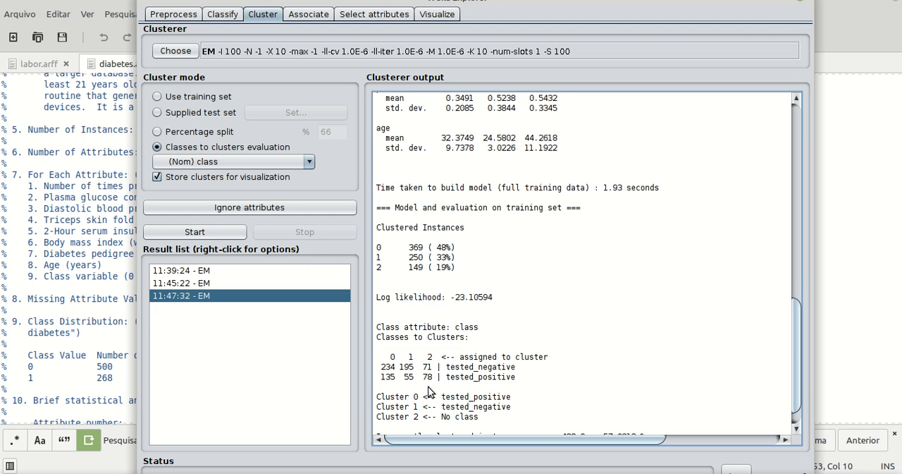
scroll(431, 392, up, 10)
scroll(432, 392, up, 2)
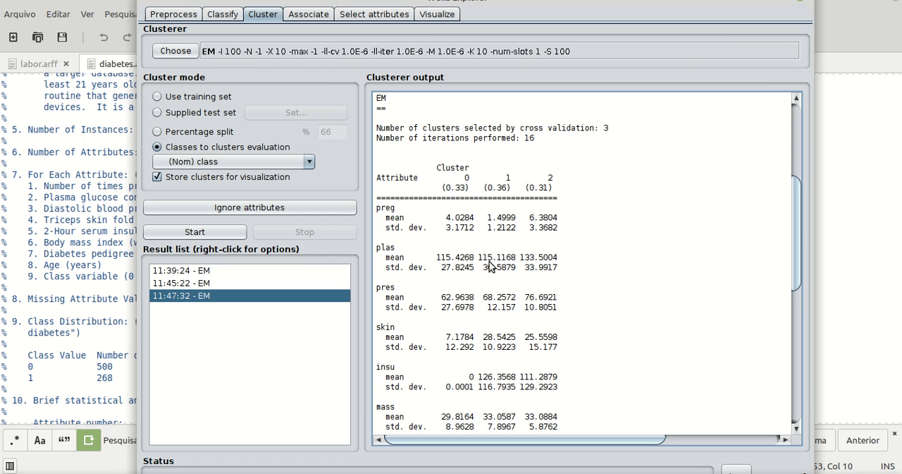
scroll(455, 344, down, 3)
scroll(454, 345, down, 6)
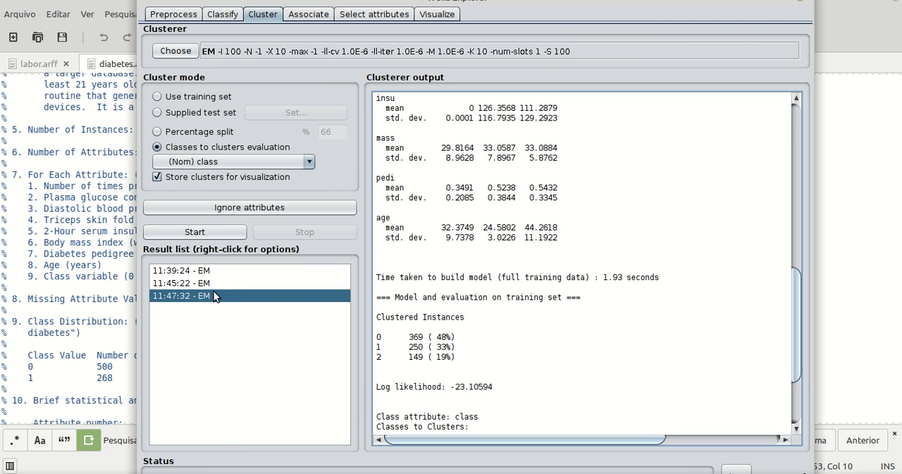
click(195, 272)
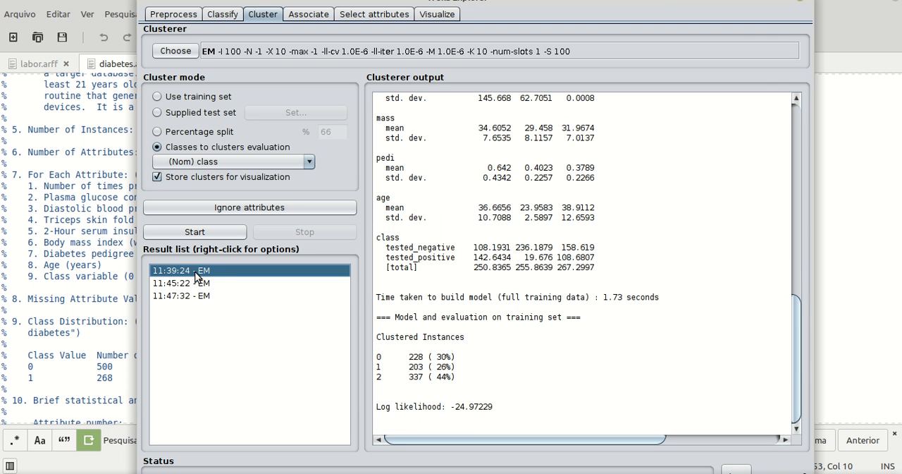
scroll(555, 231, up, 8)
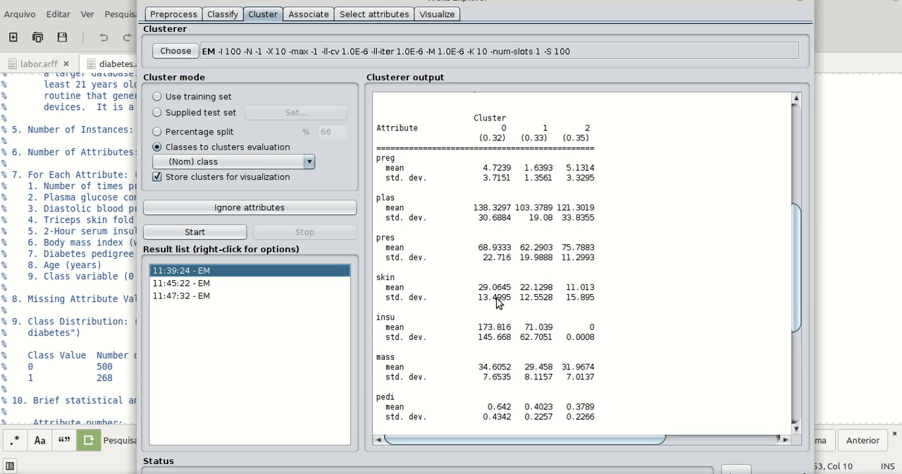
Run attribute selection with CfsSubsetEval and BestFirst on the full training set and review its output.
click(352, 14)
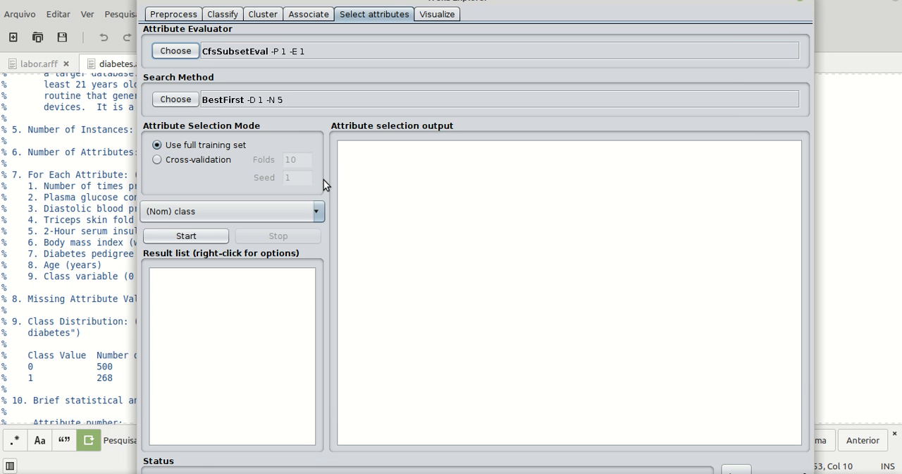
click(203, 236)
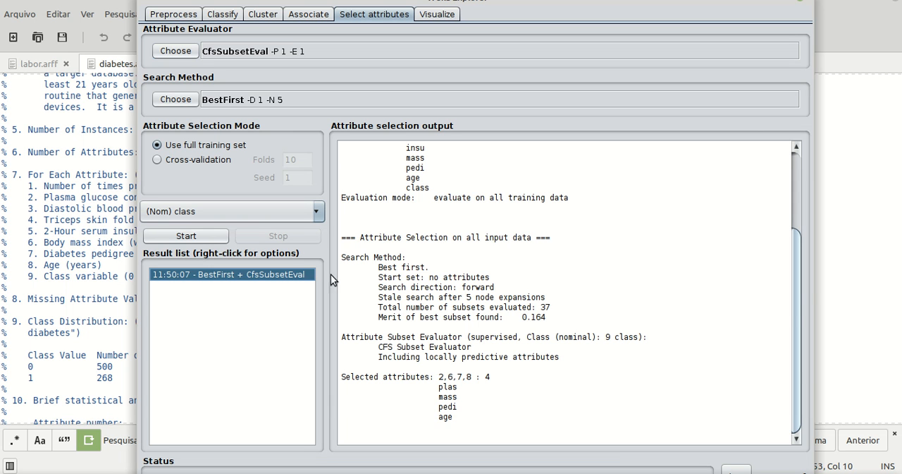
drag(794, 306, 788, 358)
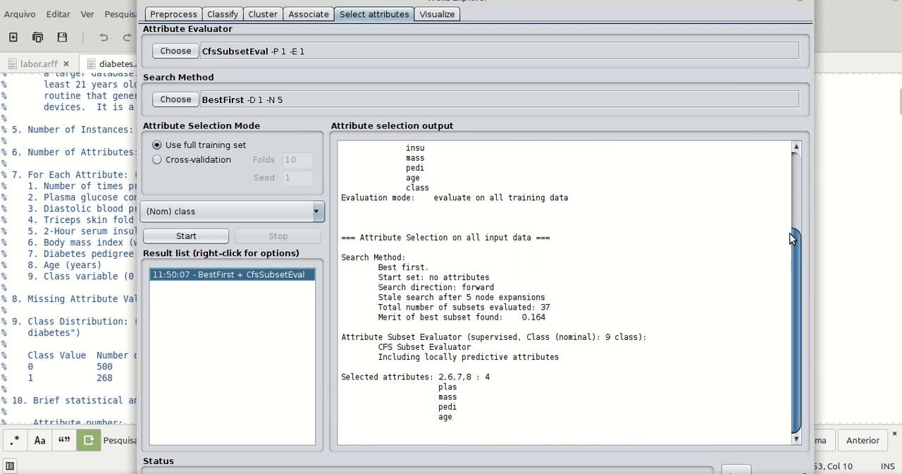
drag(795, 282, 796, 205)
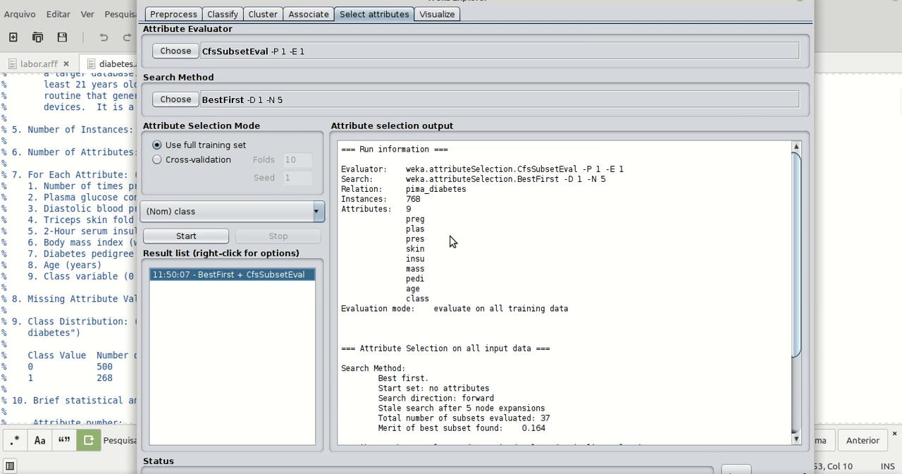
drag(794, 232, 798, 397)
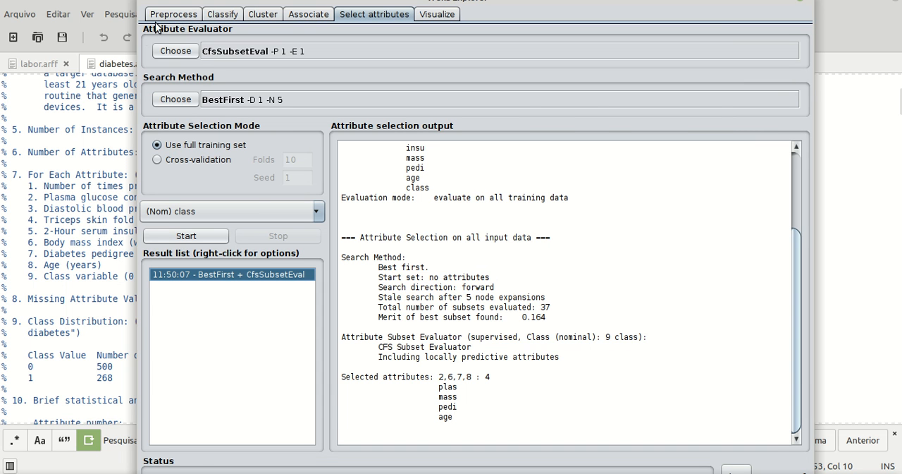
Check the dataset's attributes against the selected subset and remove preg and pres.
click(174, 15)
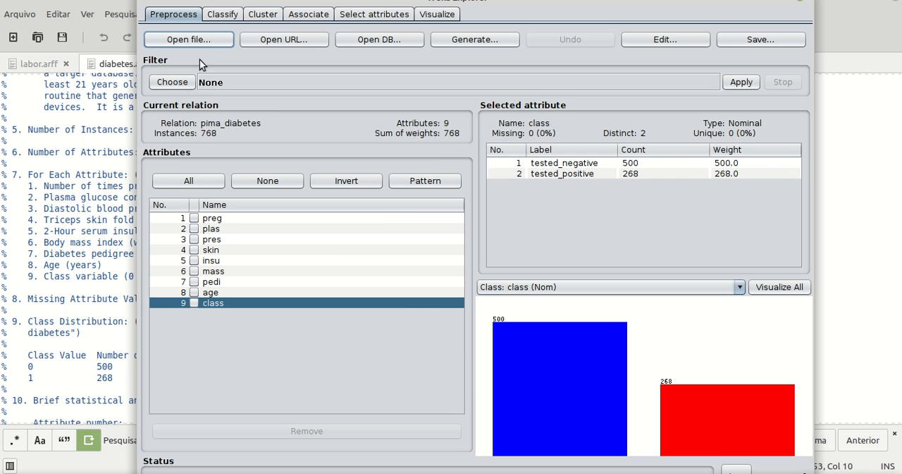
click(374, 14)
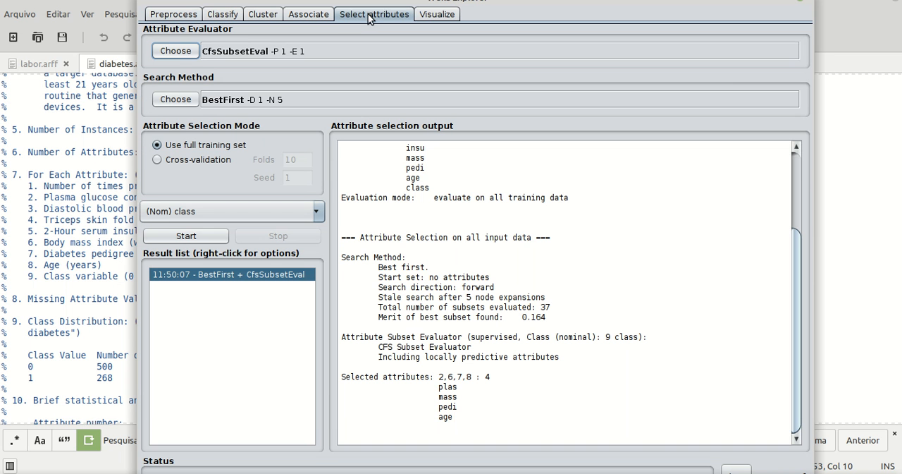
click(166, 14)
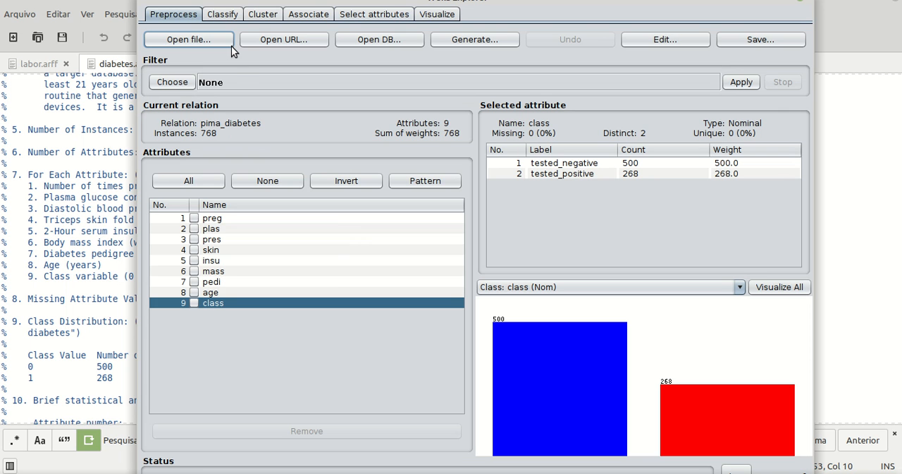
click(352, 16)
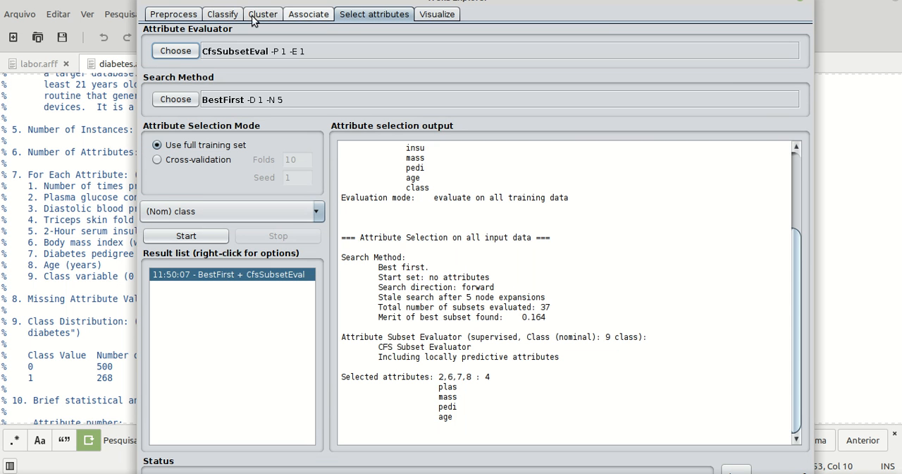
click(192, 20)
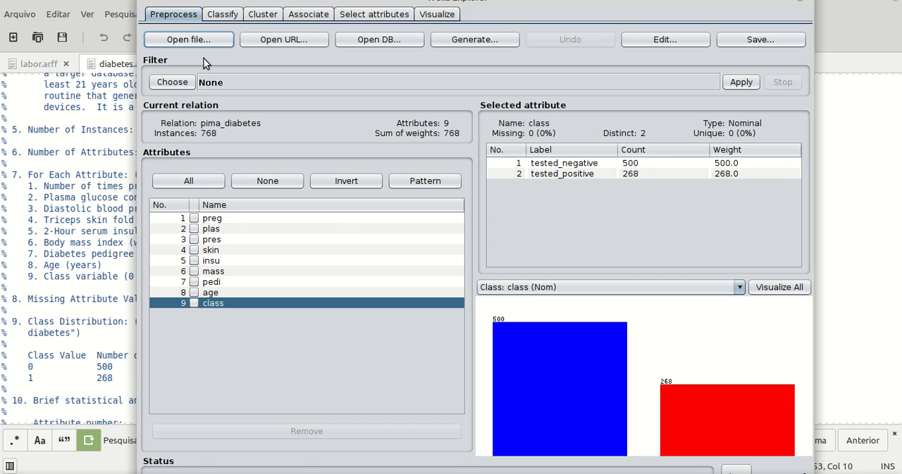
click(195, 219)
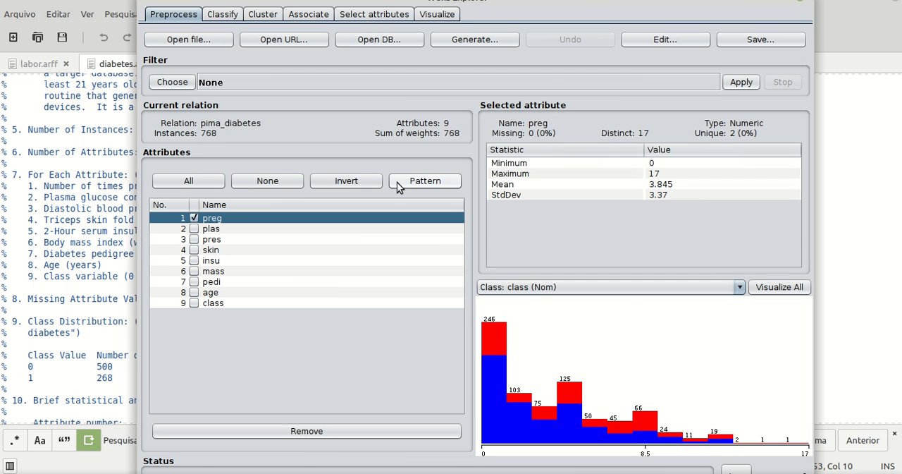
click(318, 427)
click(194, 228)
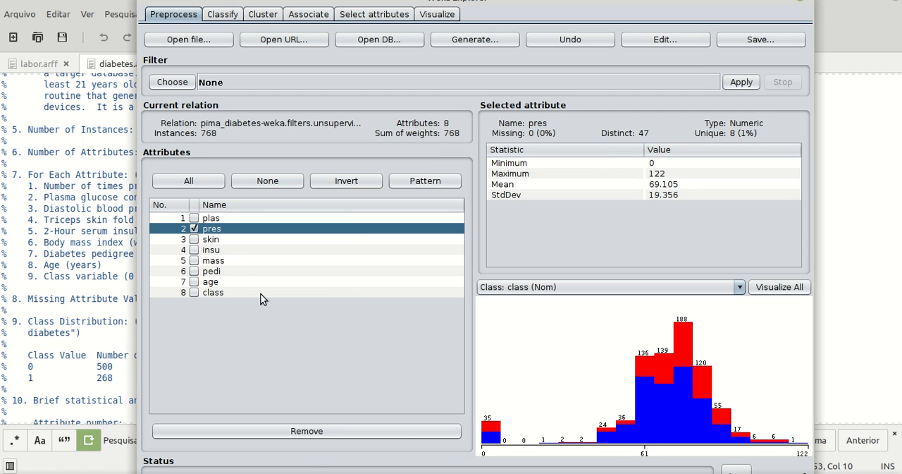
click(314, 430)
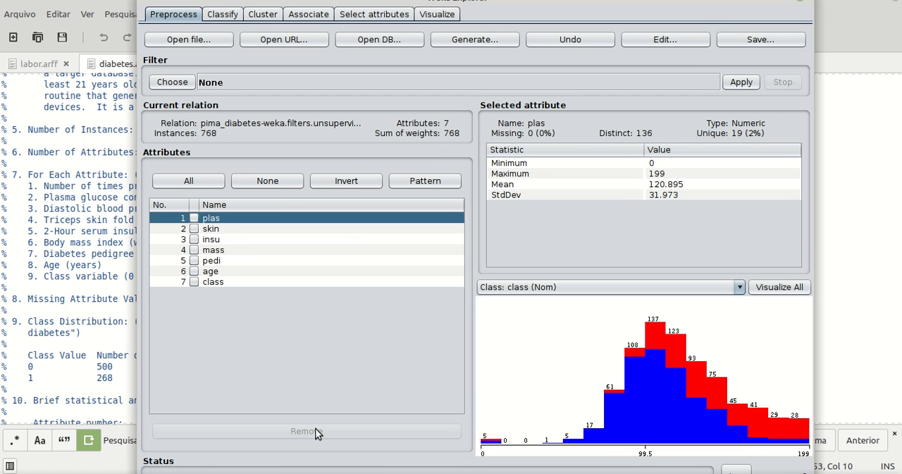
Remove the skin attribute from the dataset after checking it against the selected subset.
click(196, 230)
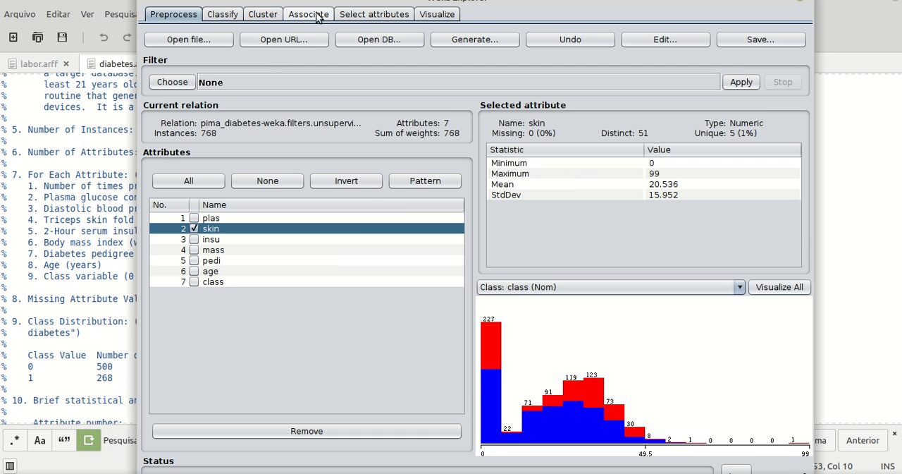
click(360, 15)
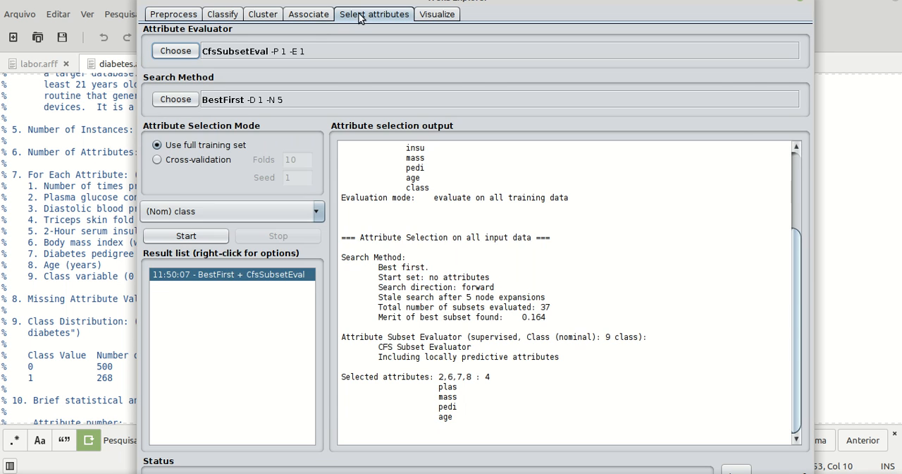
click(173, 14)
click(317, 431)
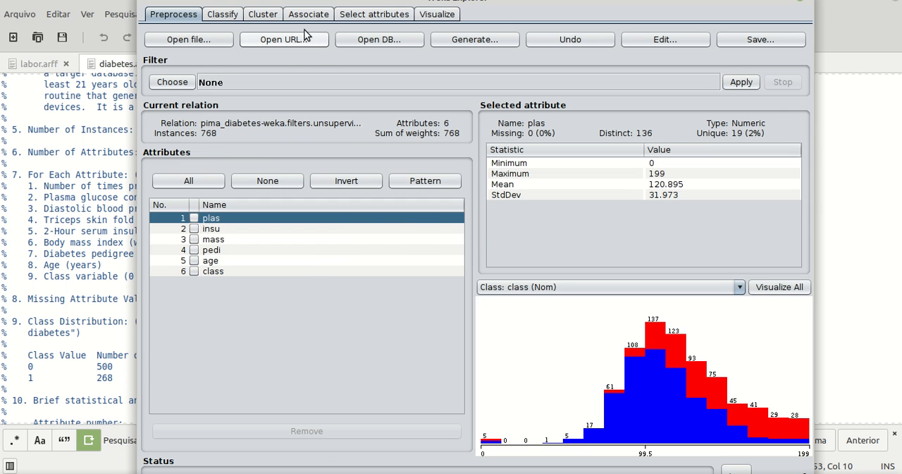
Remove the insu attribute from the dataset and check the remaining attributes against the selected subset.
click(374, 14)
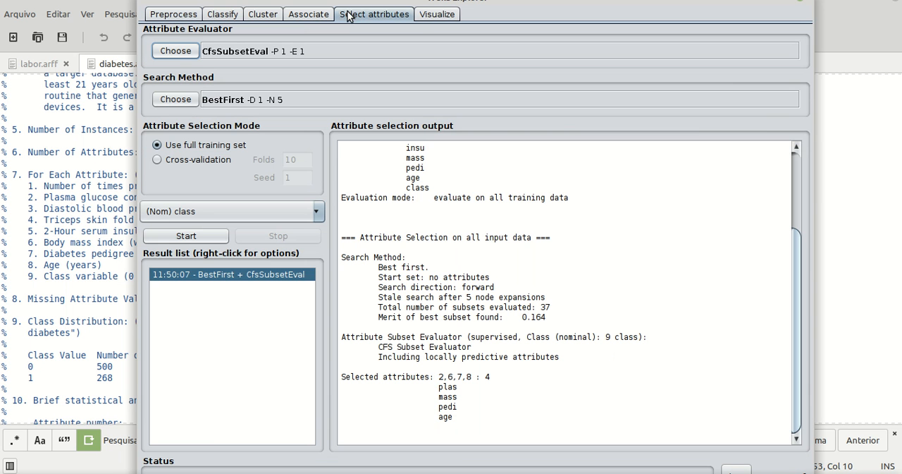
click(172, 14)
click(194, 229)
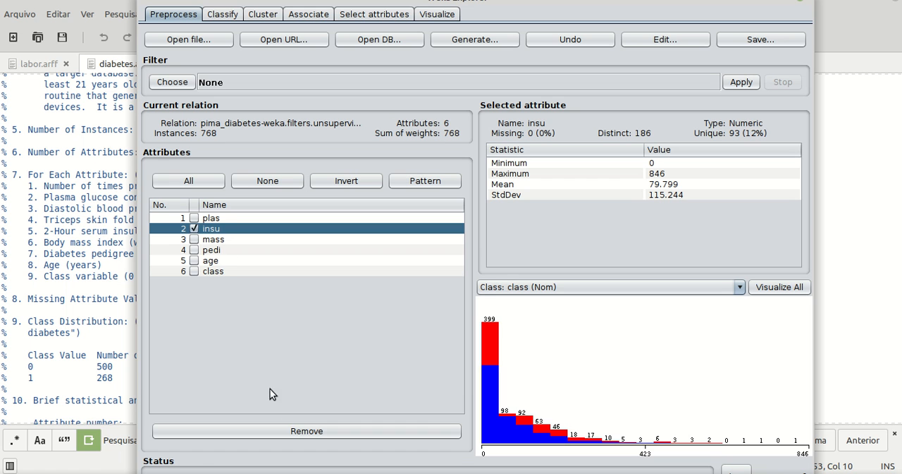
click(298, 430)
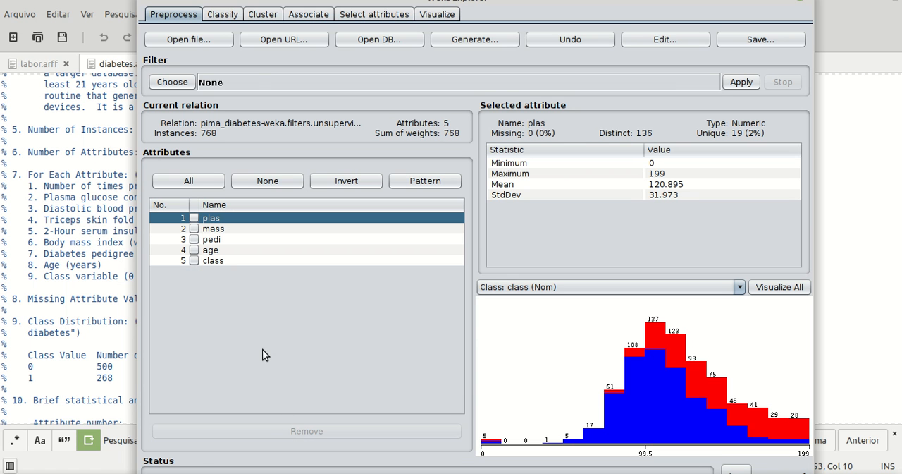
click(367, 14)
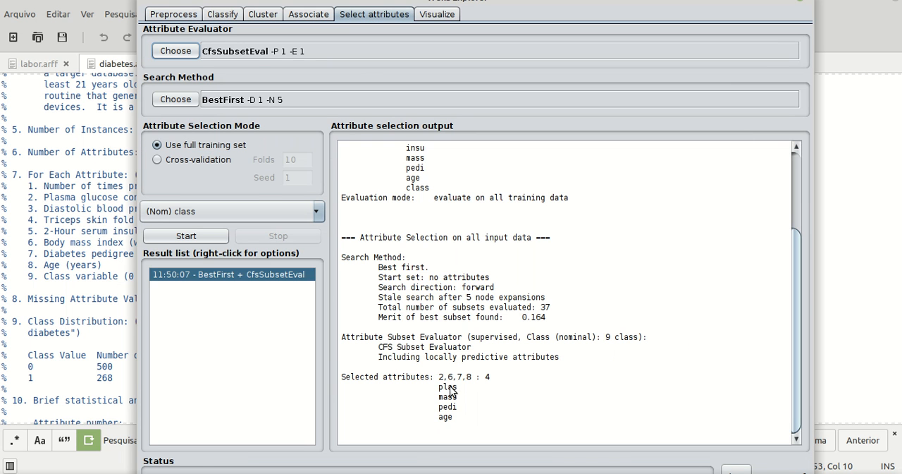
click(178, 17)
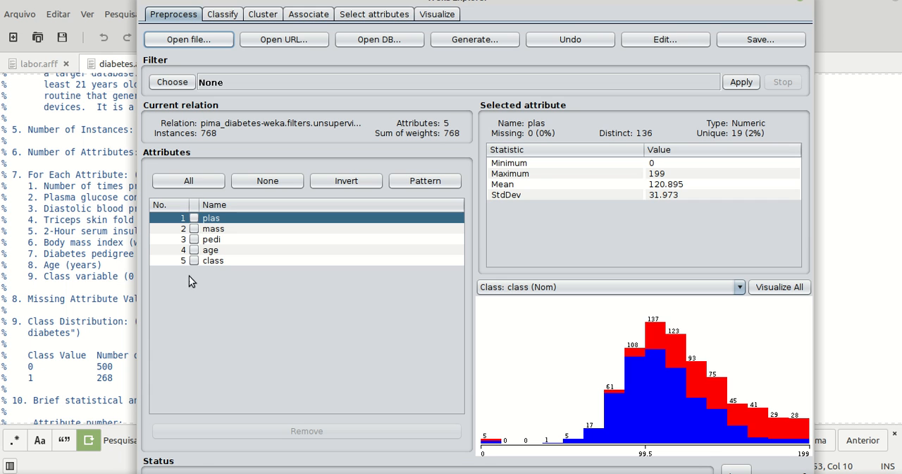
Run EM clustering on the reduced dataset with the training set as cluster mode and review the per-cluster statistics and clustered instances.
click(264, 14)
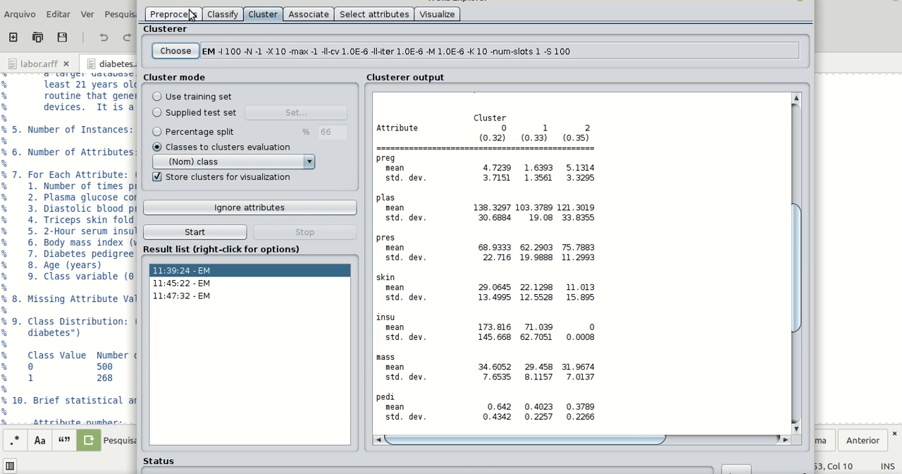
click(157, 96)
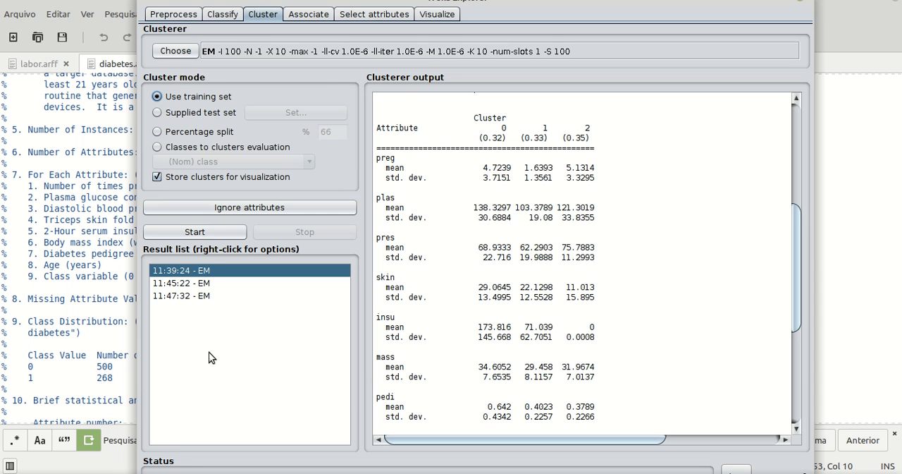
click(205, 233)
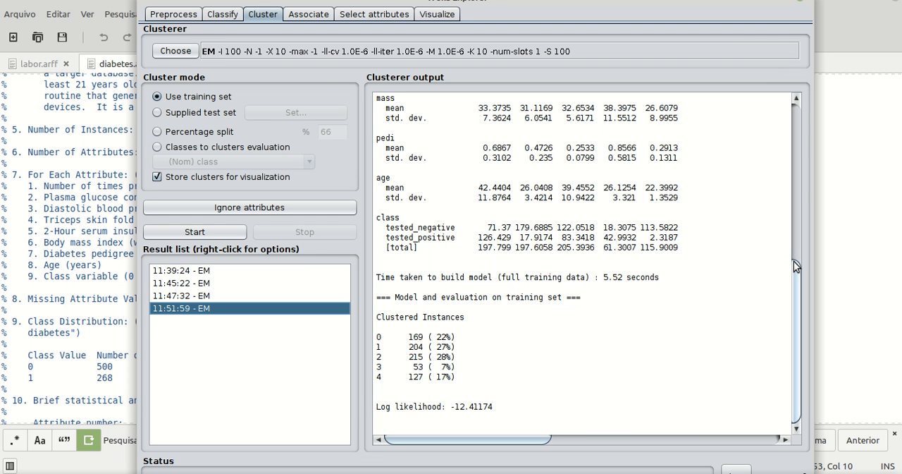
drag(795, 265, 786, 192)
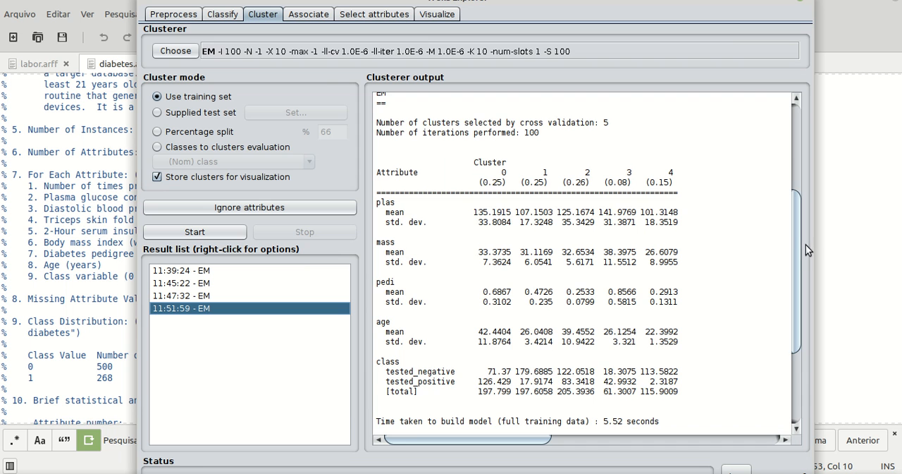
drag(796, 240, 799, 344)
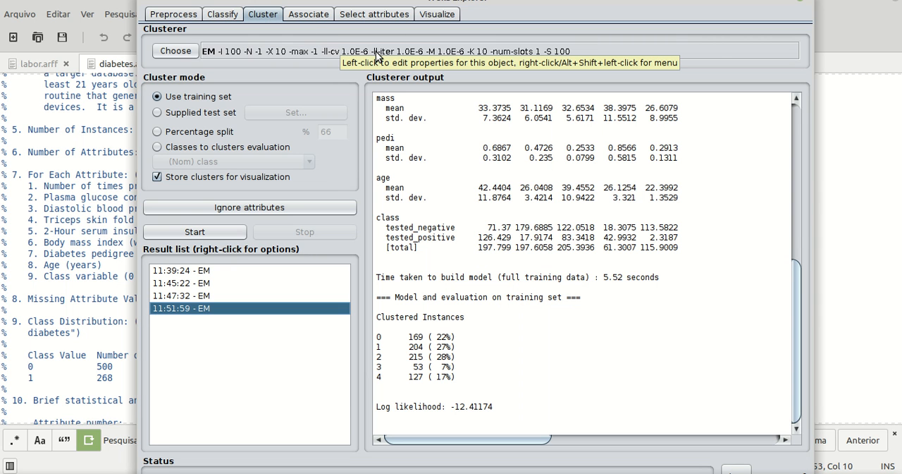
drag(797, 314, 798, 225)
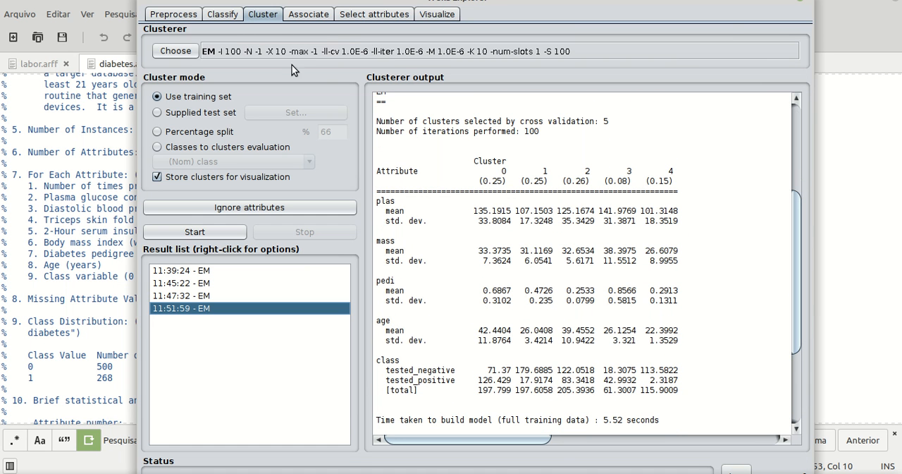